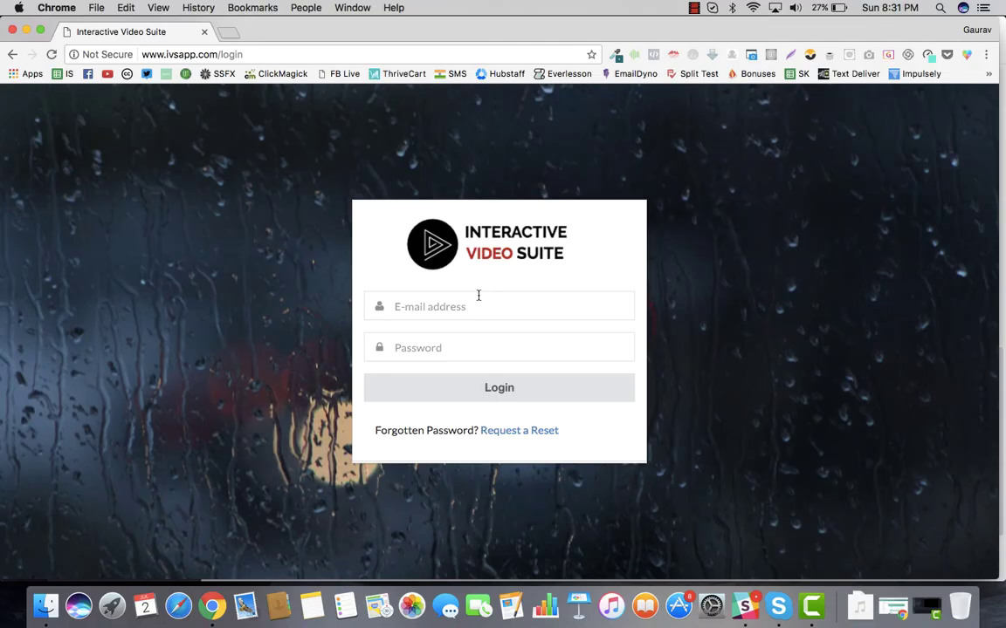
# - Log in with the autofilled account e-mail and the account password
pyautogui.click(476, 304)
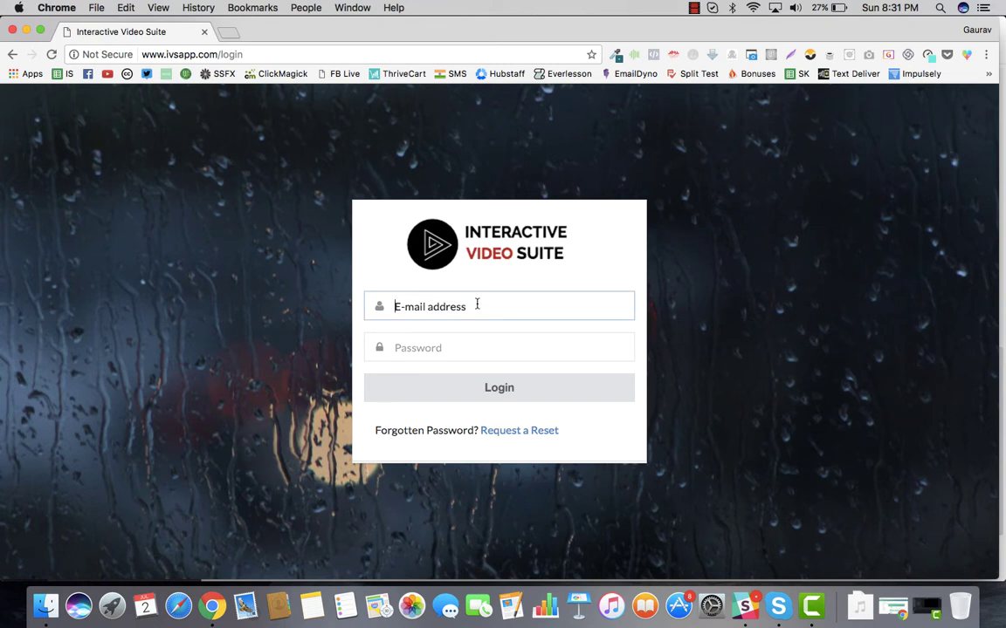
pyautogui.write('gaurav')
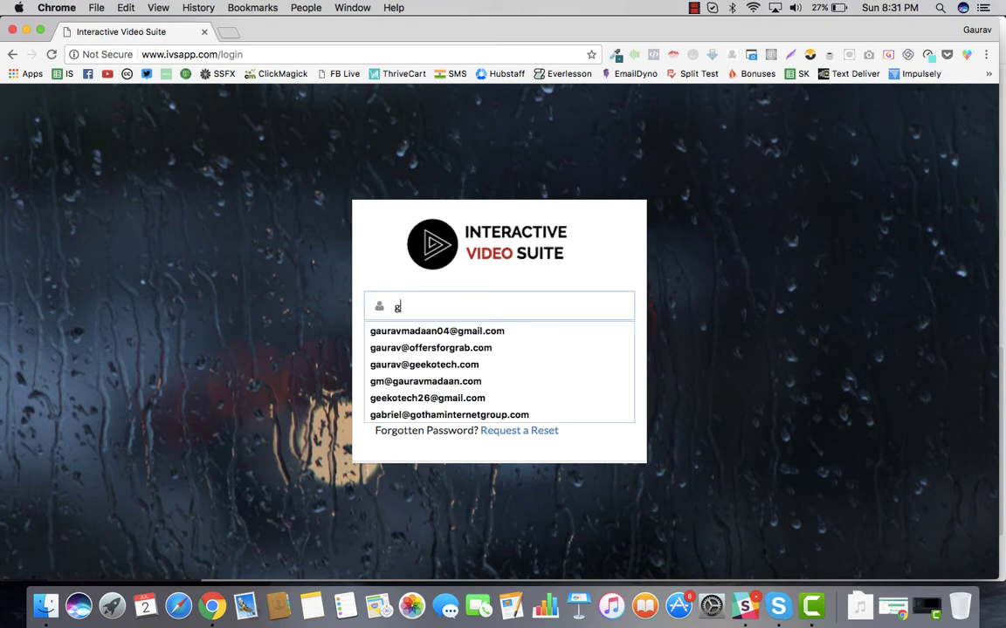
pyautogui.press('Down')
pyautogui.press('Tab')
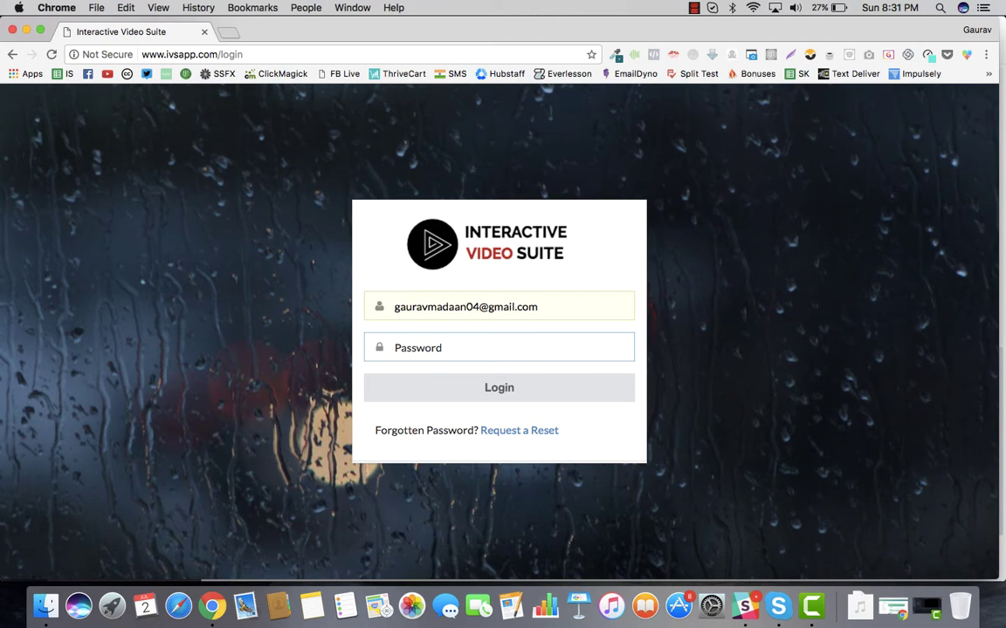
pyautogui.write('••')
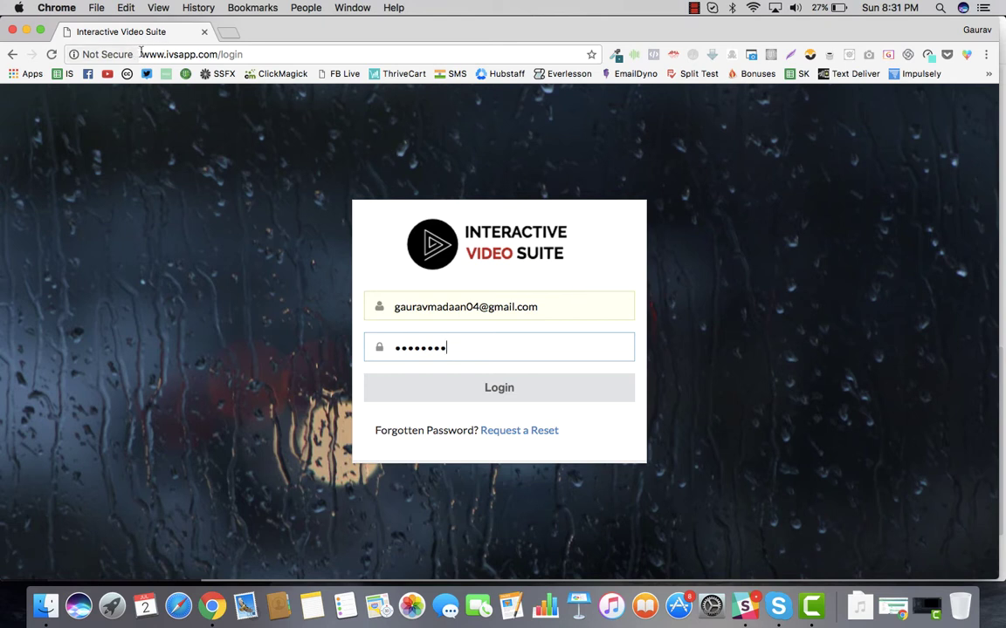
pyautogui.click(188, 54)
pyautogui.click(295, 190)
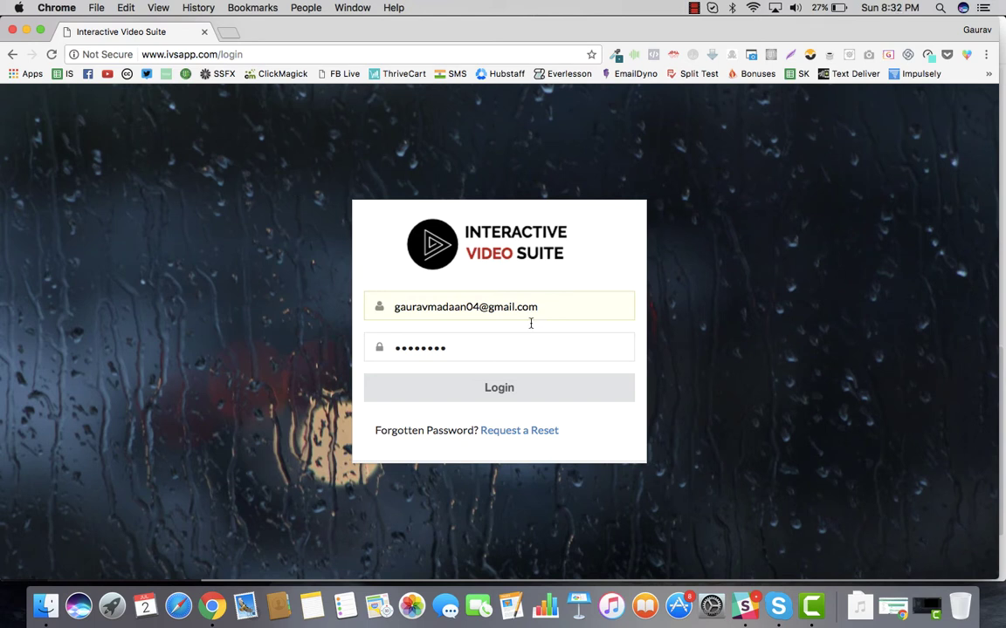
pyautogui.click(476, 388)
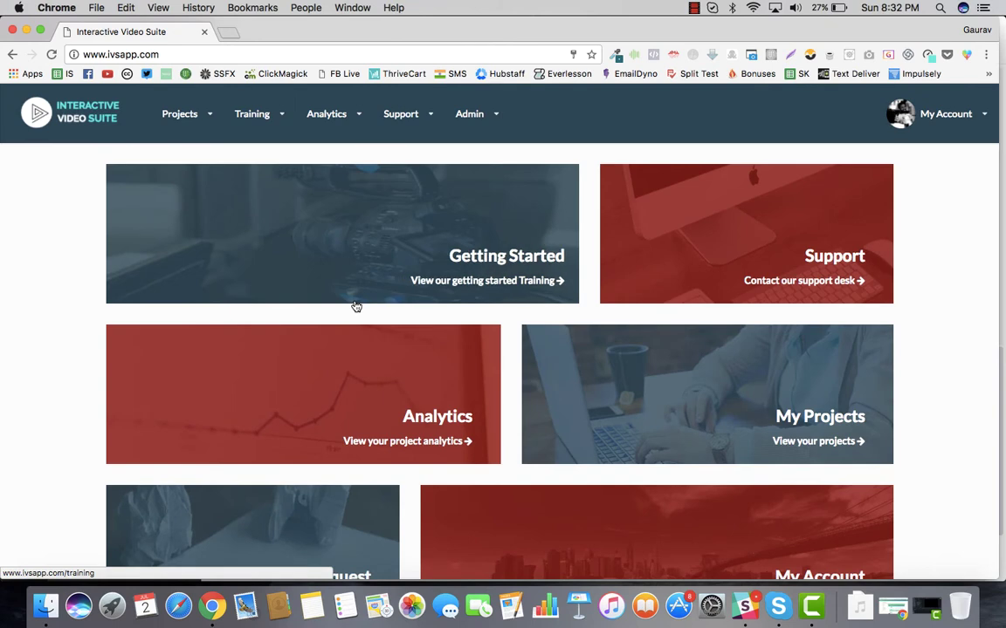
# - Choose New Project from the Projects menu in the top navigation
pyautogui.scroll(-10, 356, 306)
pyautogui.scroll(10, 357, 306)
pyautogui.click(192, 115)
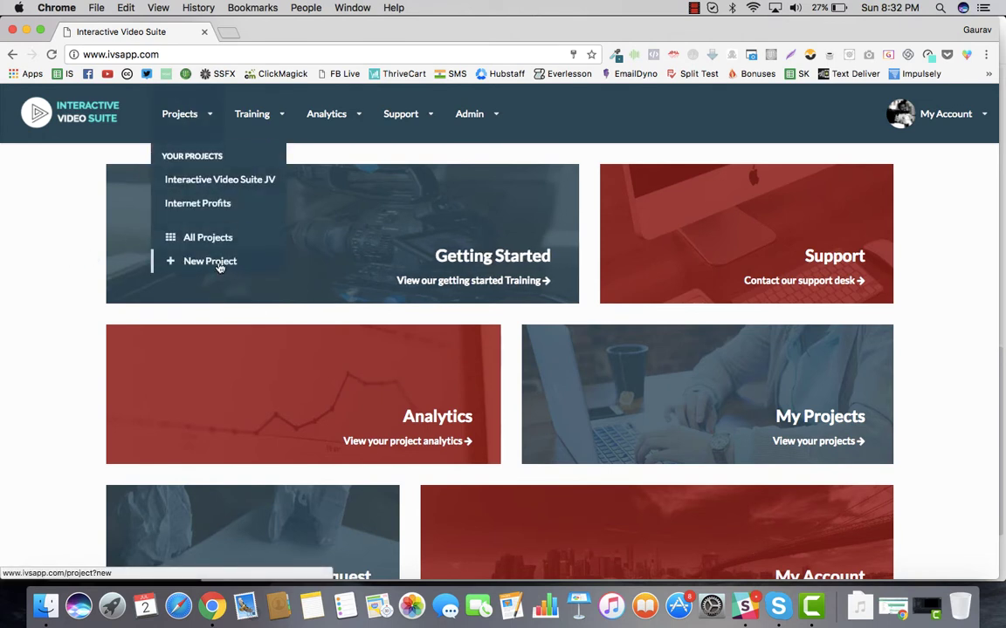
pyautogui.click(161, 260)
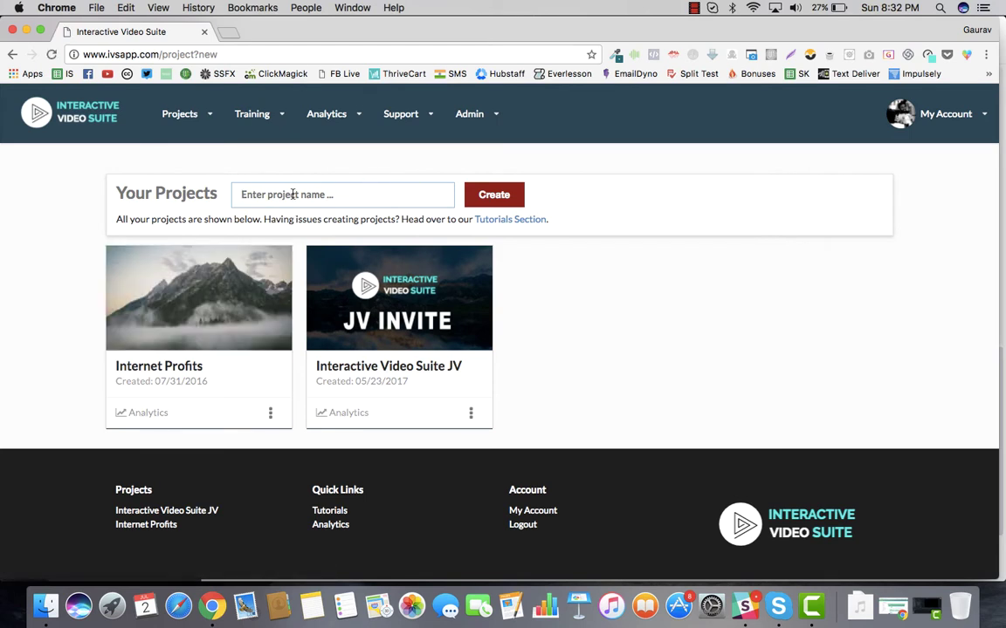
# - Create a project named 'Viddyoze Review'
pyautogui.click(319, 191)
pyautogui.write('Viddyoz')
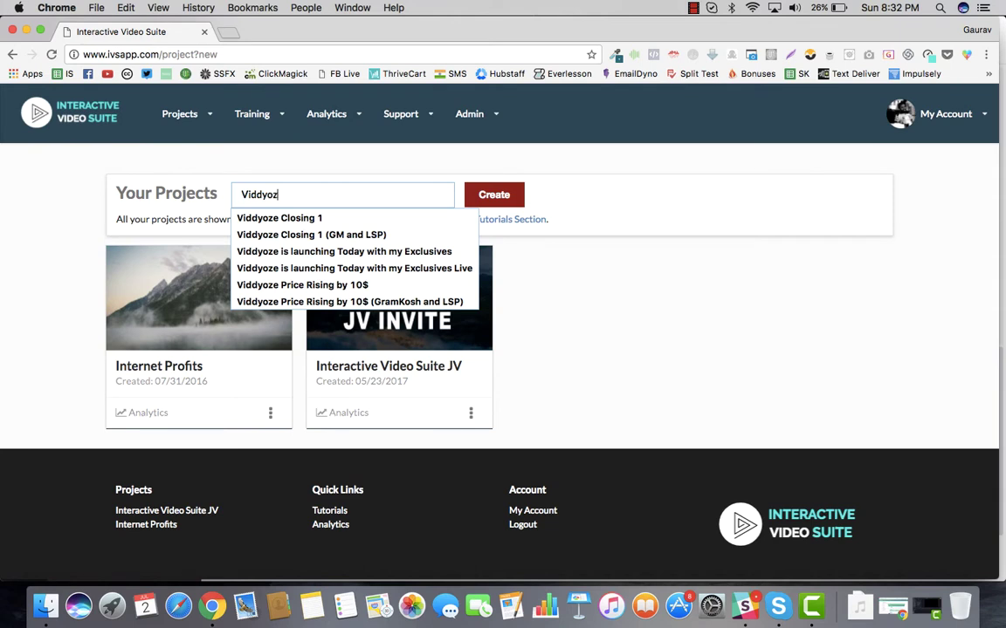
pyautogui.write('e Re')
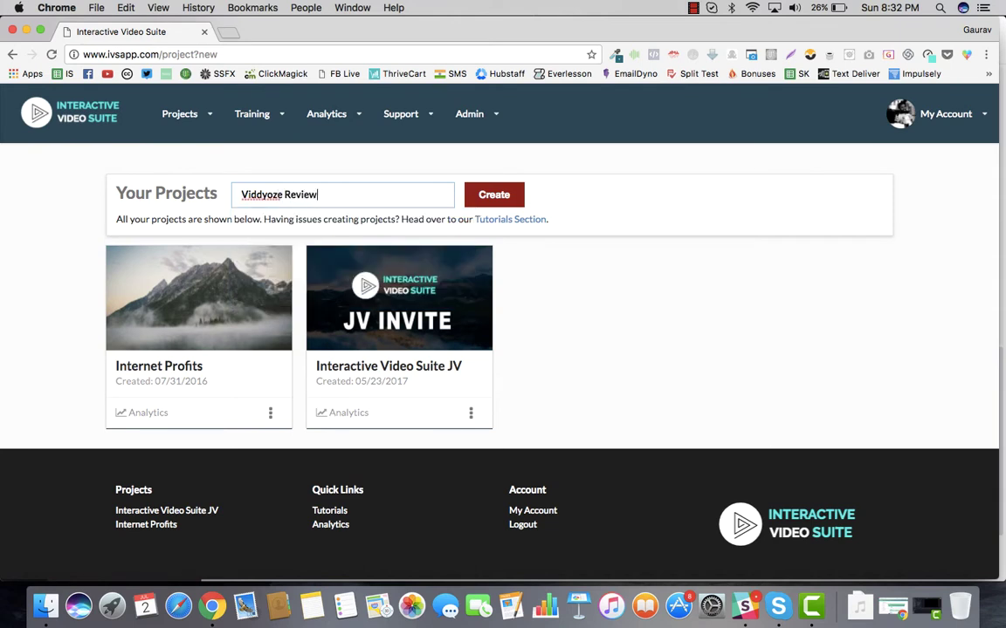
pyautogui.write('view')
pyautogui.click(494, 196)
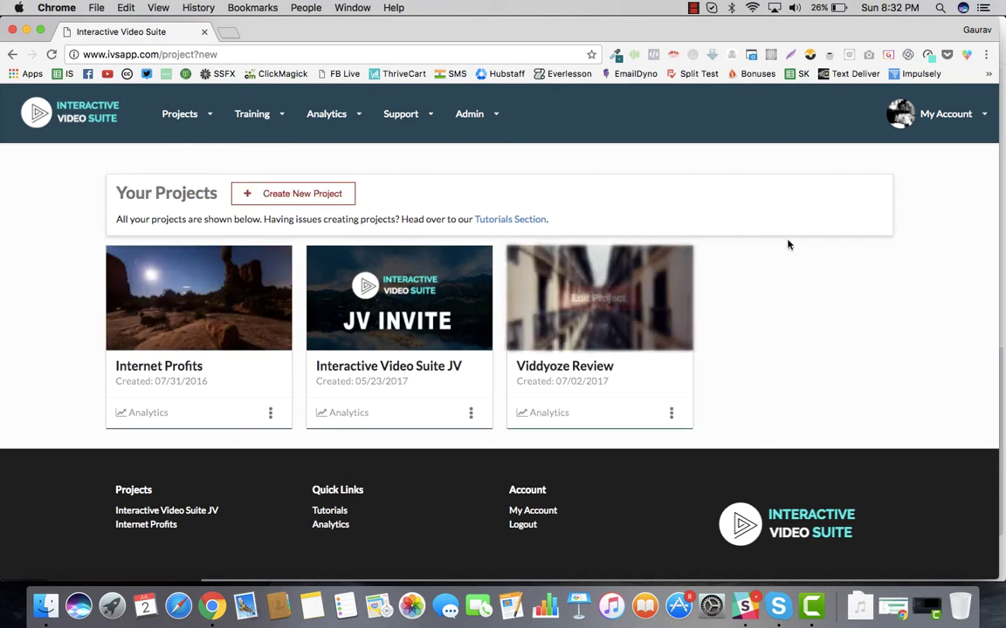
# - Open the Viddyoze Review project editor and review its YouTube/MP4 options and Project Settings
pyautogui.moveTo(543, 313)
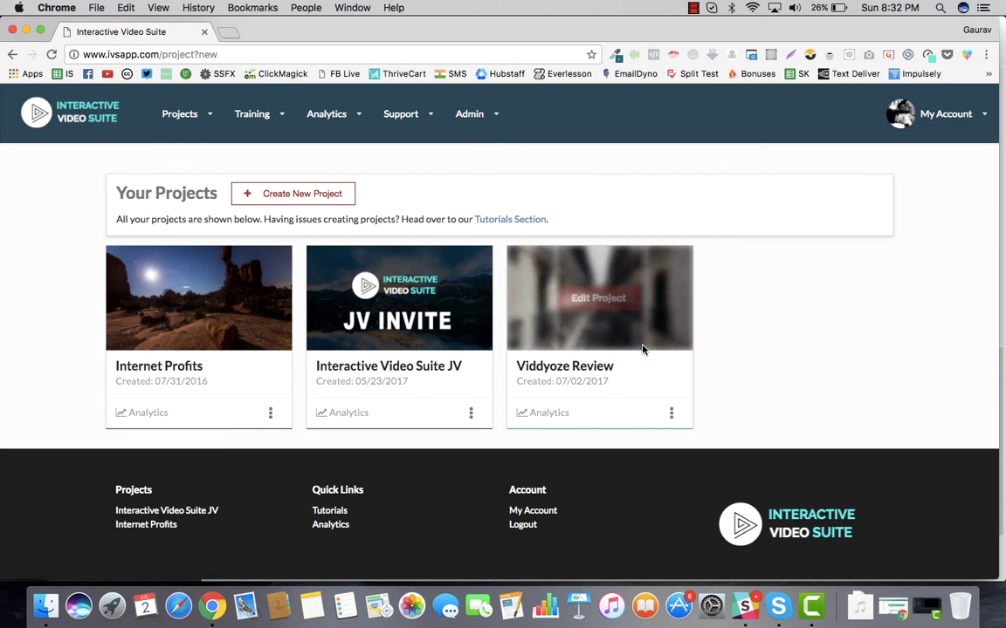
pyautogui.click(670, 413)
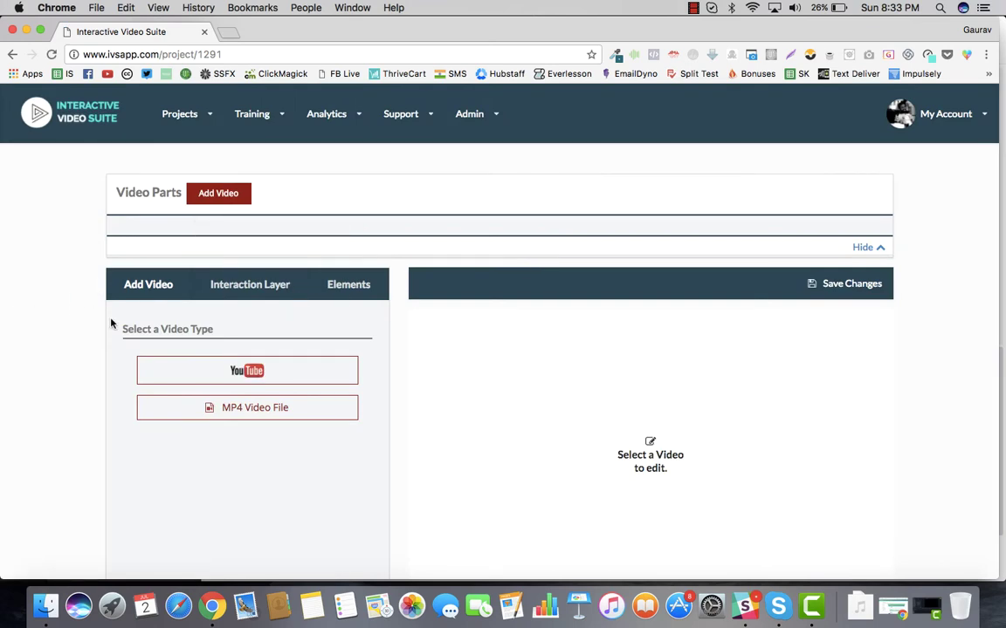
pyautogui.scroll(-6, 103, 290)
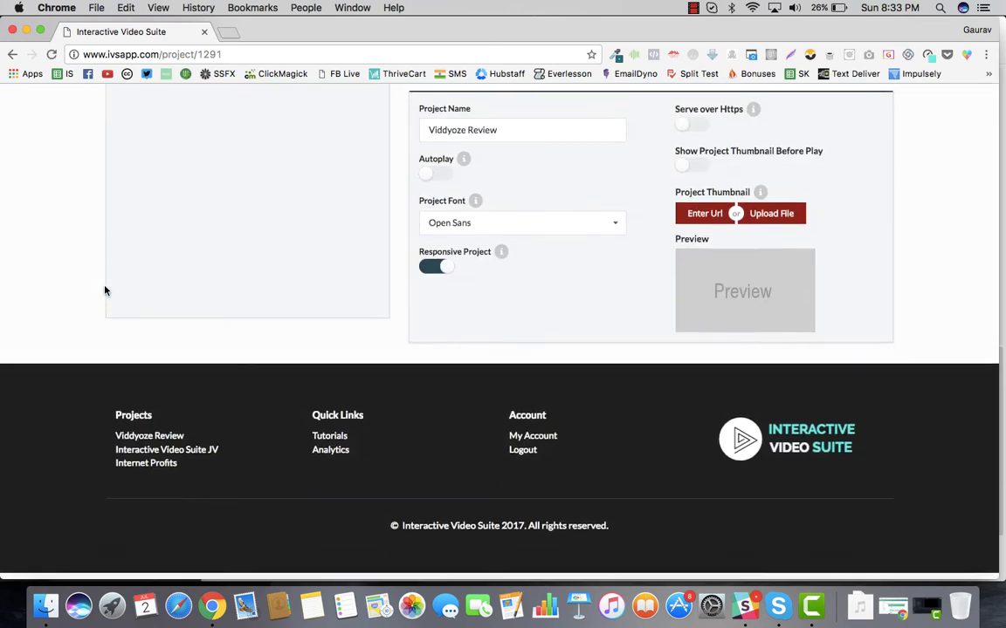
pyautogui.scroll(6, 103, 290)
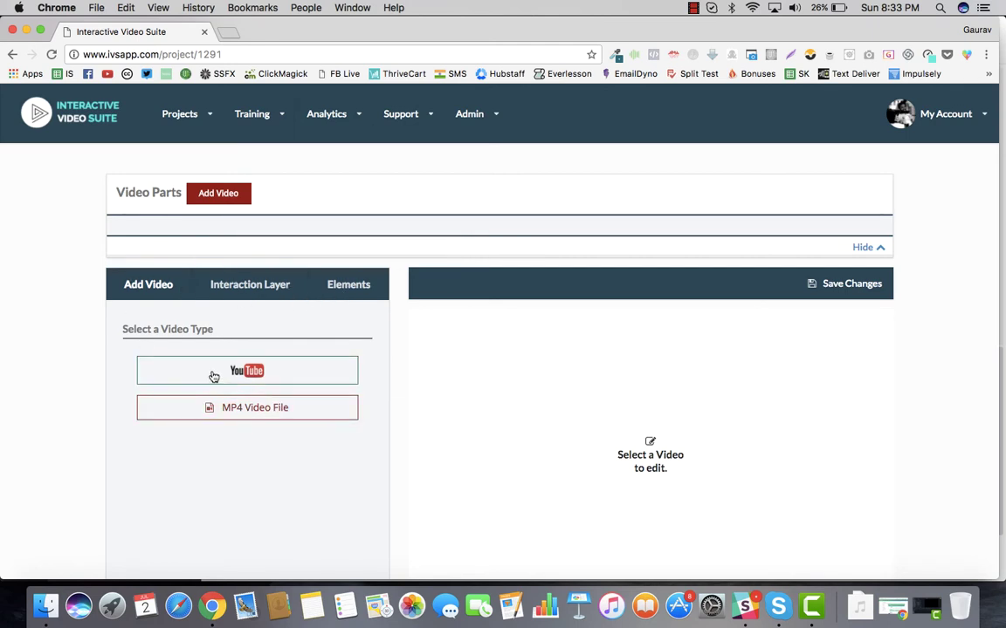
pyautogui.click(287, 377)
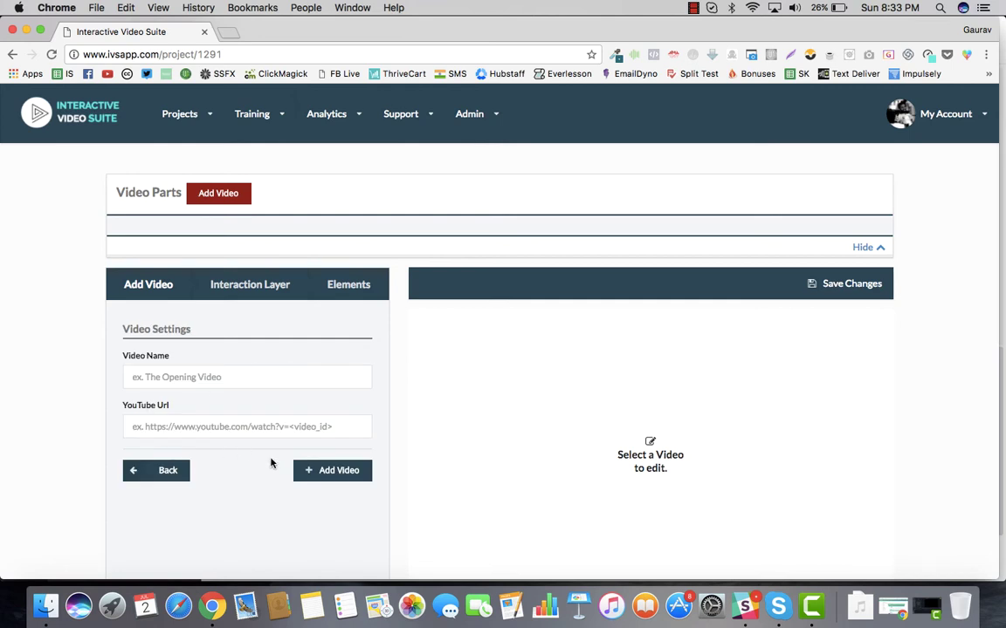
pyautogui.click(156, 478)
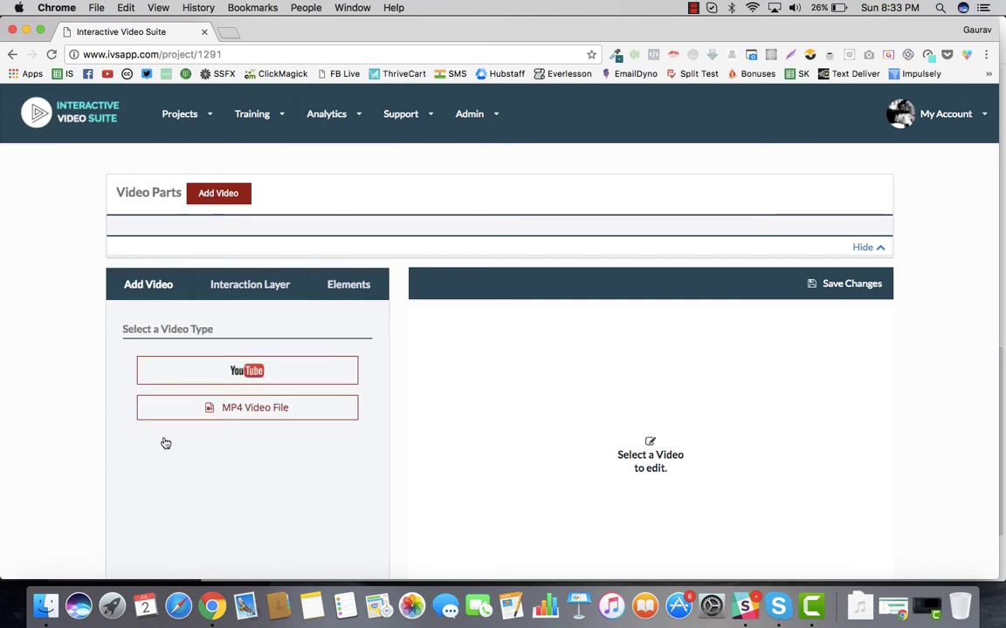
pyautogui.click(265, 409)
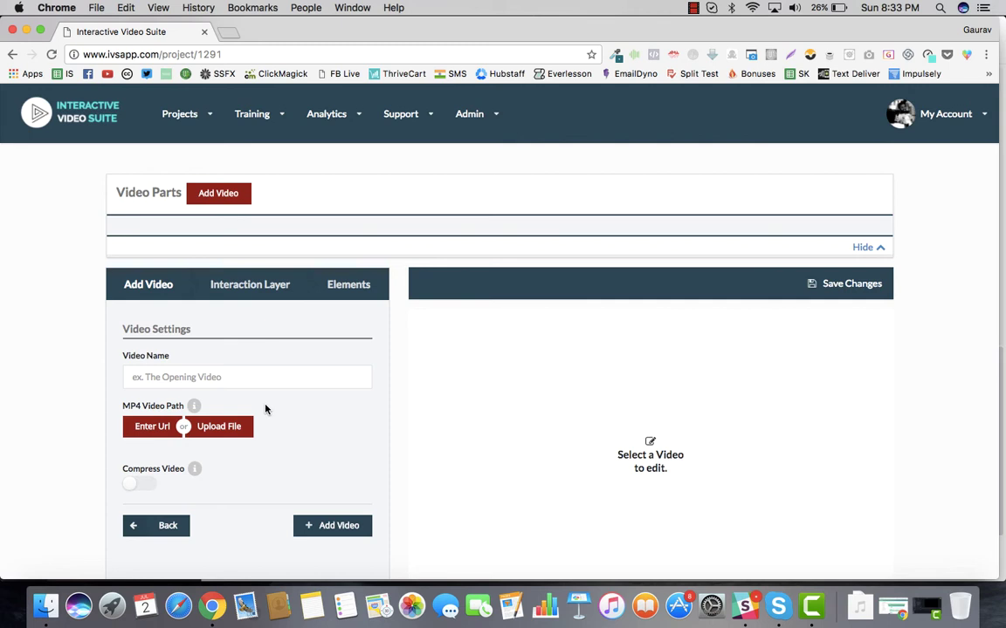
pyautogui.click(261, 379)
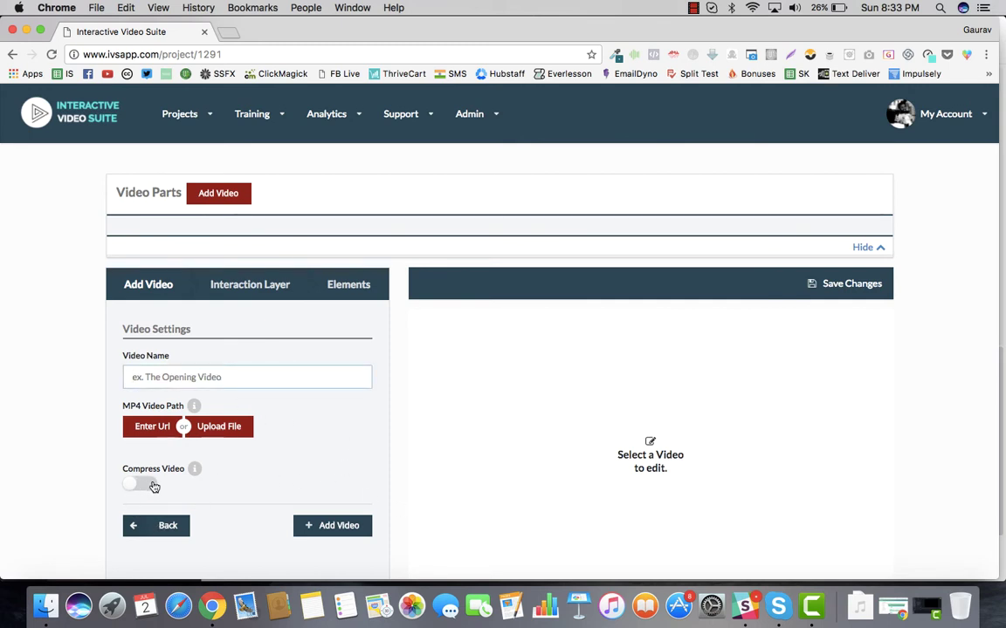
pyautogui.click(154, 526)
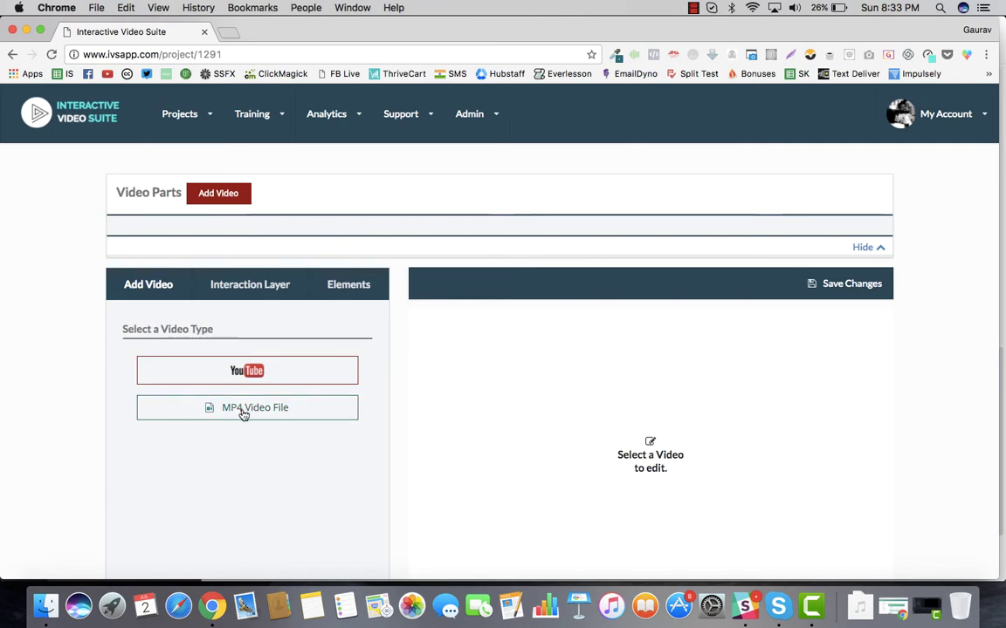
pyautogui.click(200, 416)
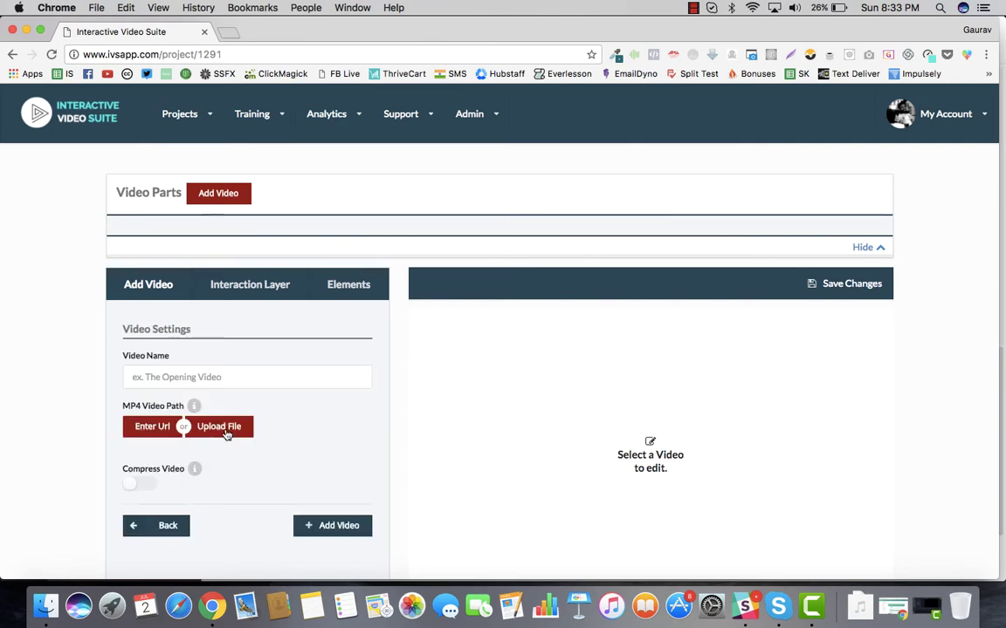
pyautogui.click(162, 525)
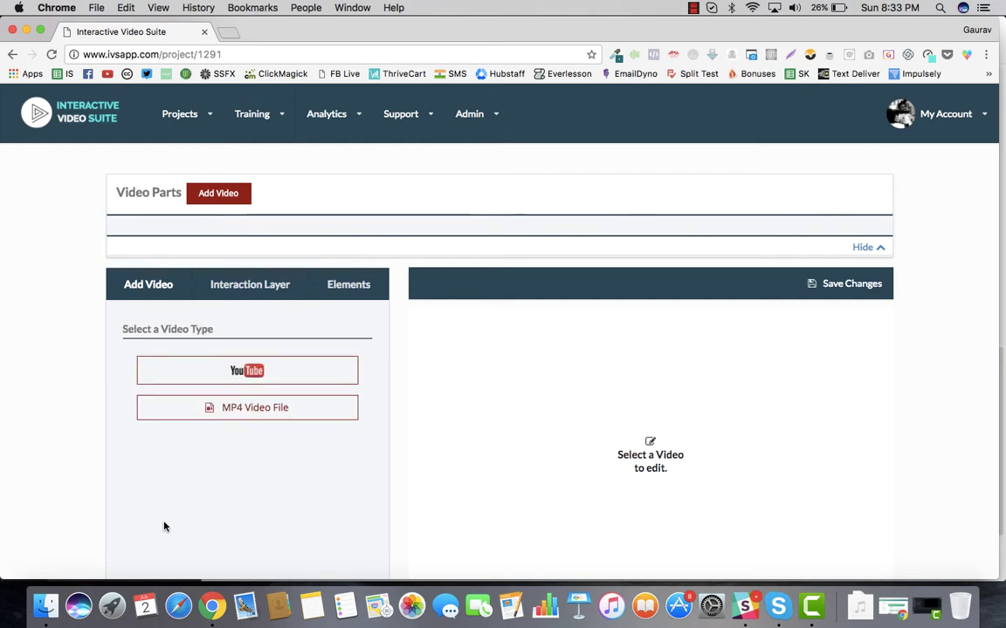
pyautogui.click(229, 378)
pyautogui.click(167, 474)
pyautogui.scroll(-10, 271, 287)
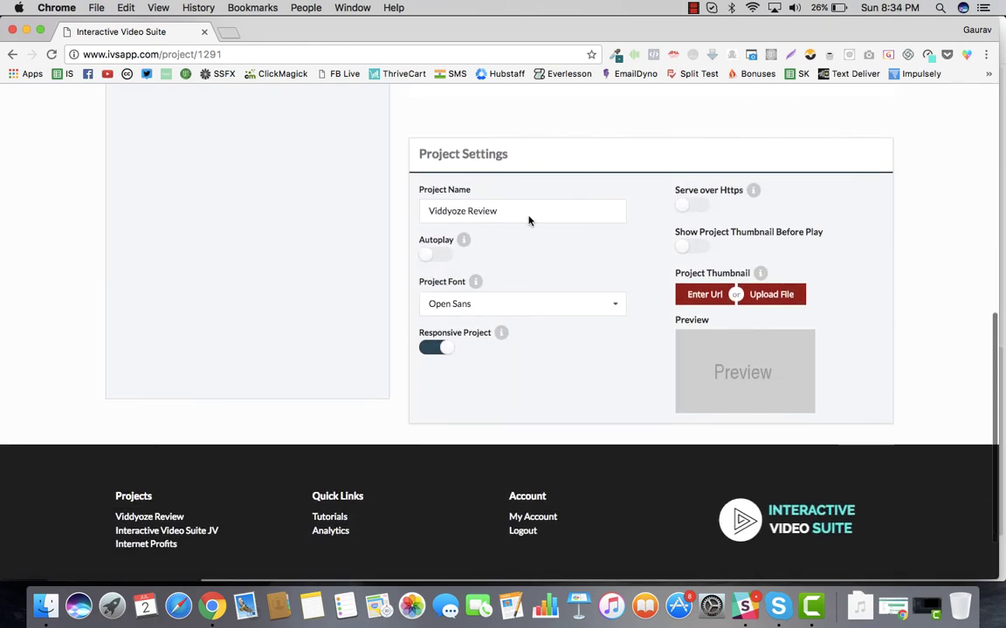
pyautogui.moveTo(427, 149); pyautogui.dragTo(600, 151)
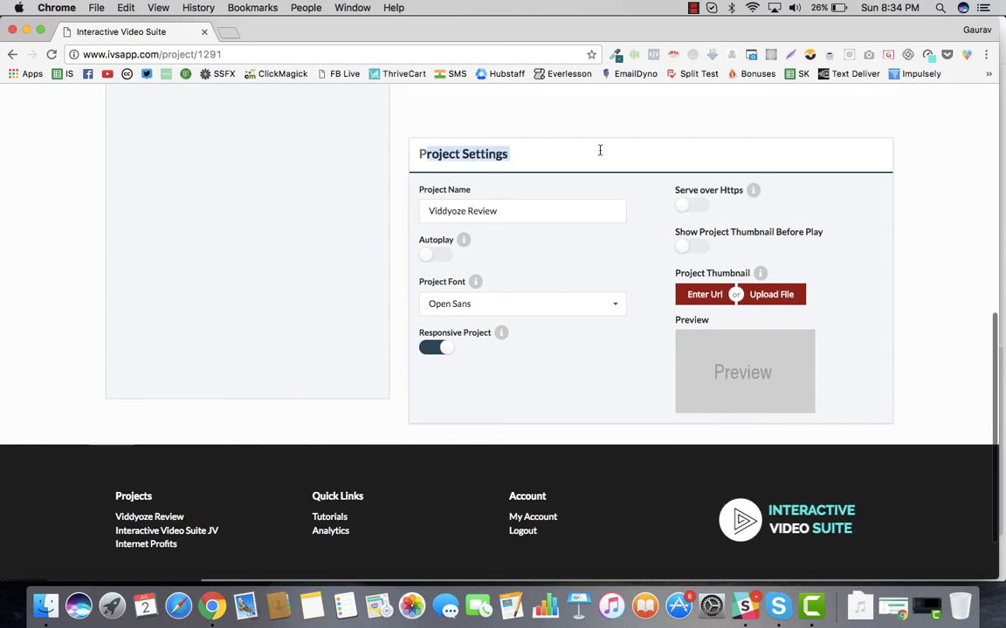
pyautogui.click(522, 210)
pyautogui.moveTo(506, 214); pyautogui.dragTo(386, 210)
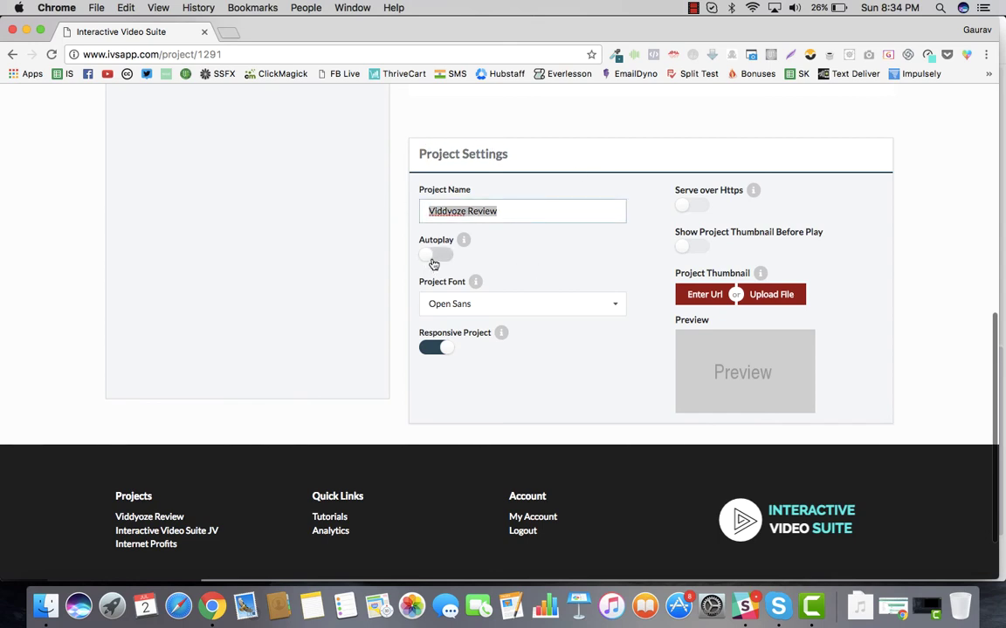
pyautogui.click(464, 298)
pyautogui.click(363, 304)
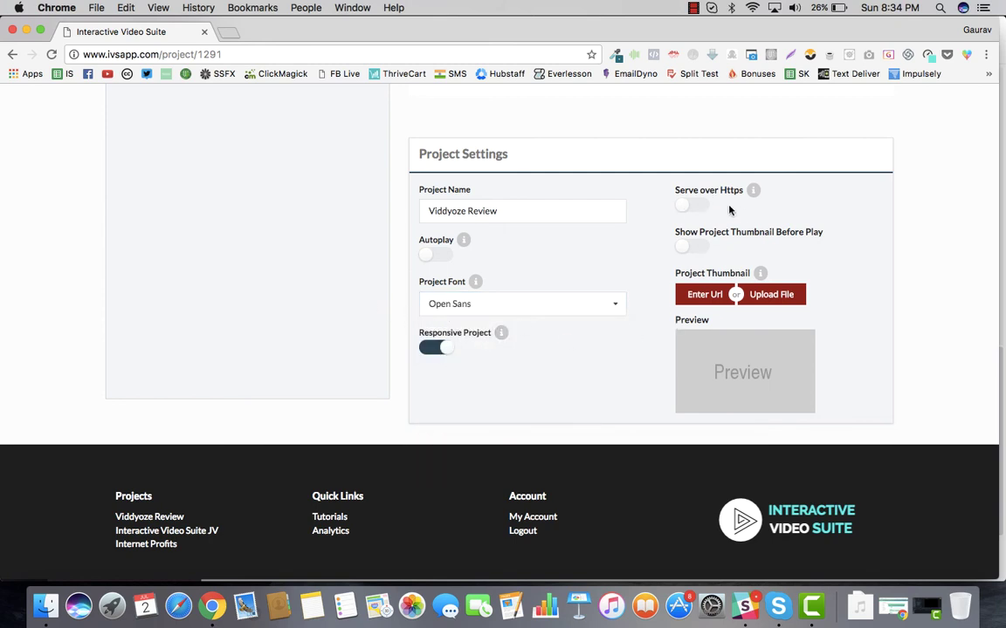
pyautogui.moveTo(721, 195); pyautogui.dragTo(736, 196)
pyautogui.moveTo(698, 245); pyautogui.dragTo(704, 231)
pyautogui.moveTo(857, 224); pyautogui.dragTo(855, 232)
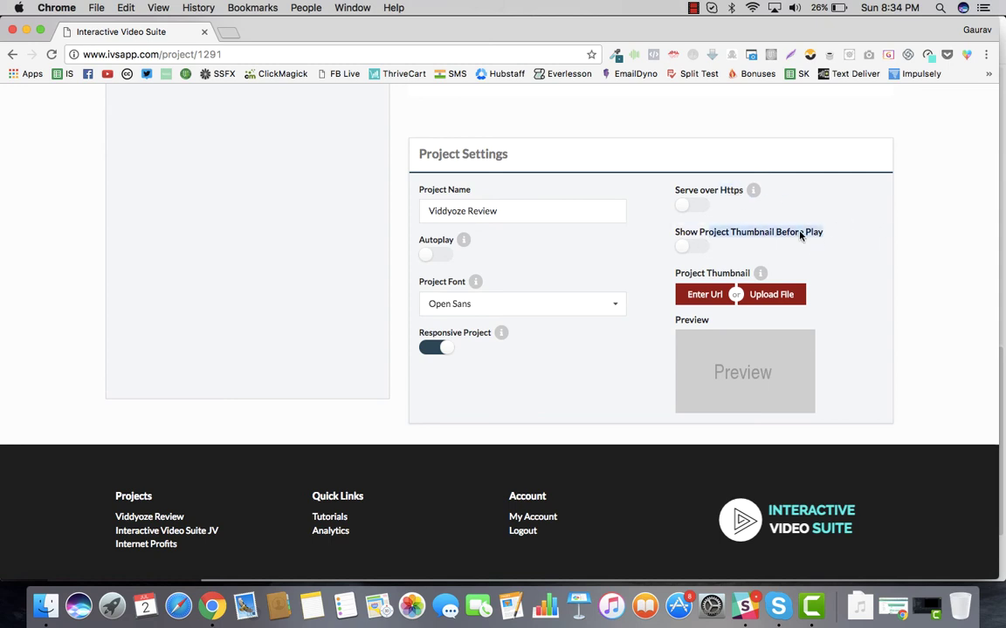
pyautogui.click(758, 245)
pyautogui.click(431, 255)
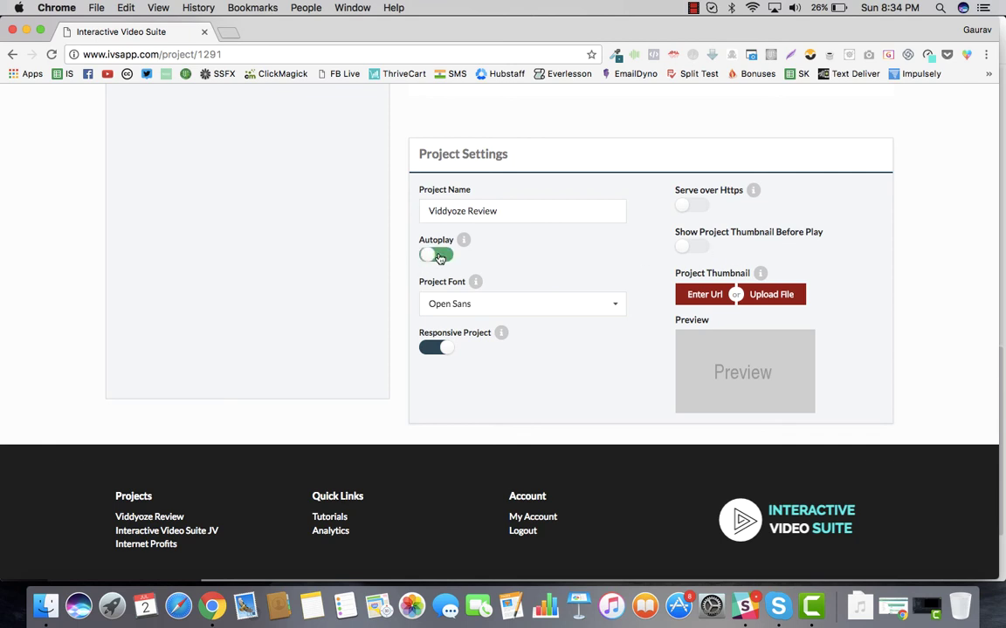
pyautogui.click(446, 256)
pyautogui.scroll(10, 579, 291)
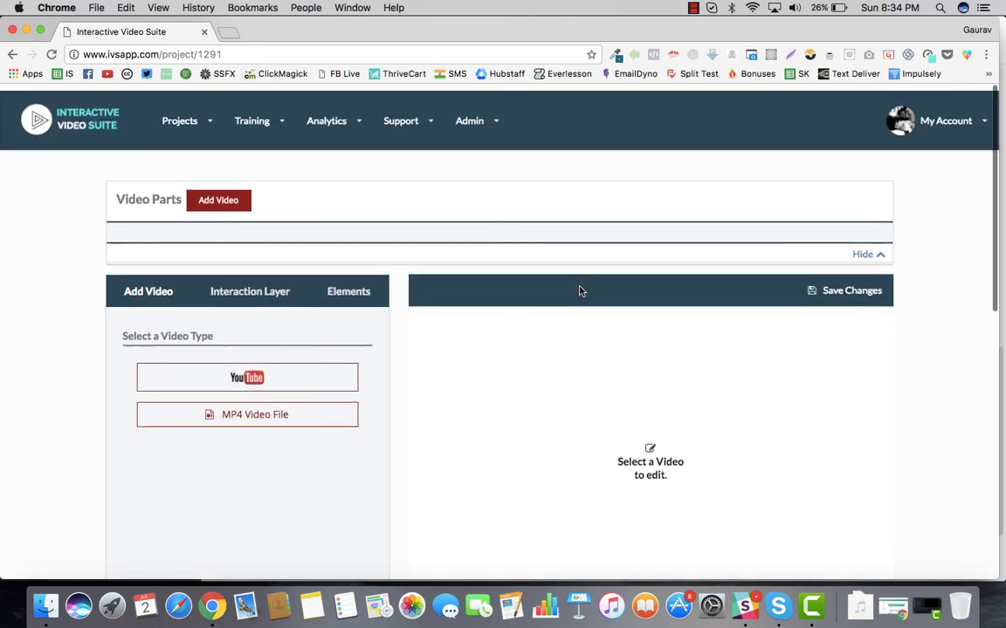